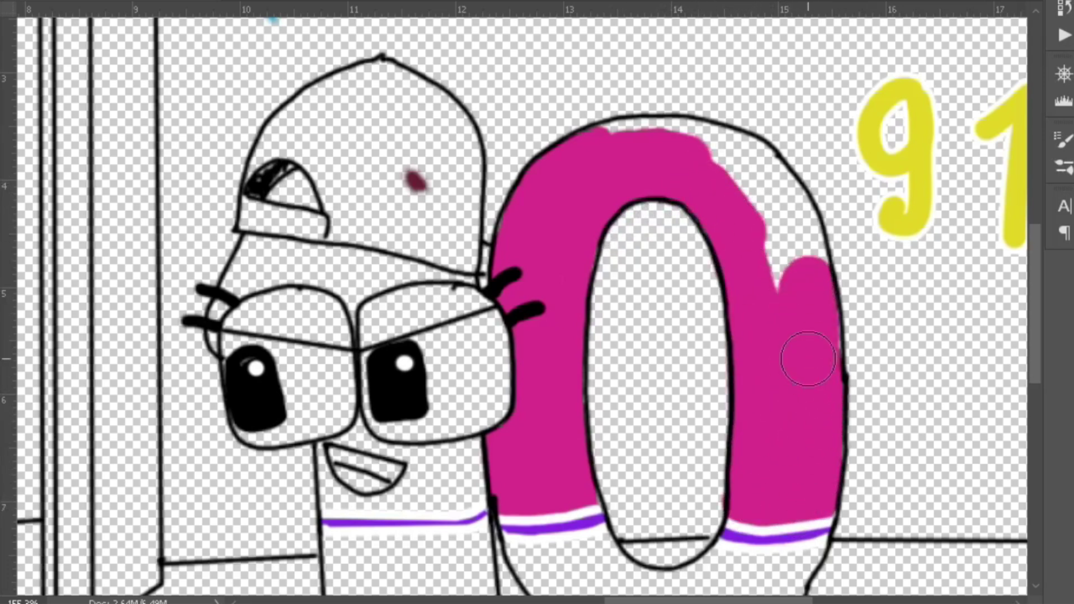
Step: Paint the rest of the right character's zero and its face magenta, with darker magenta eyelids
{"action": "scroll", "coordinate": [800, 391], "scroll_direction": "up", "scroll_amount": 3}
{"action": "mouse_move", "coordinate": [795, 447]}
{"action": "left_mouse_down"}
{"action": "mouse_move", "coordinate": [797, 380]}
{"action": "mouse_move", "coordinate": [777, 347]}
{"action": "mouse_move", "coordinate": [741, 317]}
{"action": "mouse_move", "coordinate": [610, 270]}
{"action": "left_mouse_up"}
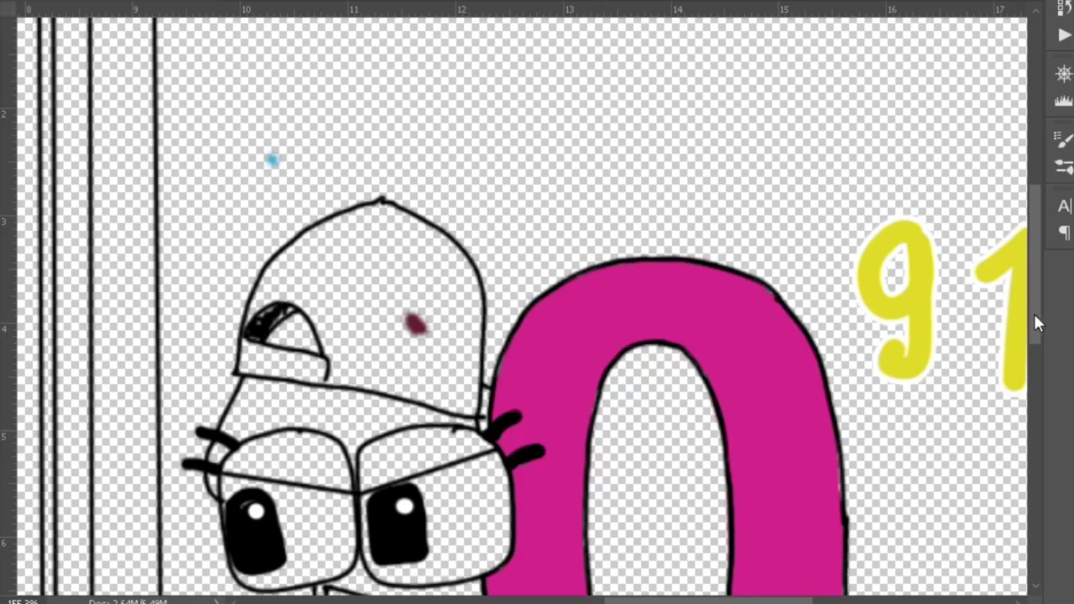
{"action": "left_click_drag", "start_coordinate": [1034, 313], "coordinate": [1033, 353]}
{"action": "mouse_move", "coordinate": [455, 426]}
{"action": "left_mouse_down"}
{"action": "mouse_move", "coordinate": [467, 496]}
{"action": "mouse_move", "coordinate": [431, 467]}
{"action": "left_mouse_up"}
{"action": "mouse_move", "coordinate": [478, 317]}
{"action": "left_mouse_down"}
{"action": "mouse_move", "coordinate": [425, 298]}
{"action": "mouse_move", "coordinate": [368, 310]}
{"action": "mouse_move", "coordinate": [284, 272]}
{"action": "mouse_move", "coordinate": [235, 329]}
{"action": "mouse_move", "coordinate": [237, 337]}
{"action": "mouse_move", "coordinate": [467, 317]}
{"action": "mouse_move", "coordinate": [487, 326]}
{"action": "mouse_move", "coordinate": [414, 336]}
{"action": "mouse_move", "coordinate": [445, 312]}
{"action": "mouse_move", "coordinate": [478, 319]}
{"action": "mouse_move", "coordinate": [375, 333]}
{"action": "mouse_move", "coordinate": [421, 326]}
{"action": "left_mouse_up"}
{"action": "mouse_move", "coordinate": [350, 339]}
{"action": "left_mouse_down"}
{"action": "mouse_move", "coordinate": [241, 327]}
{"action": "mouse_move", "coordinate": [339, 325]}
{"action": "mouse_move", "coordinate": [316, 320]}
{"action": "left_mouse_up"}
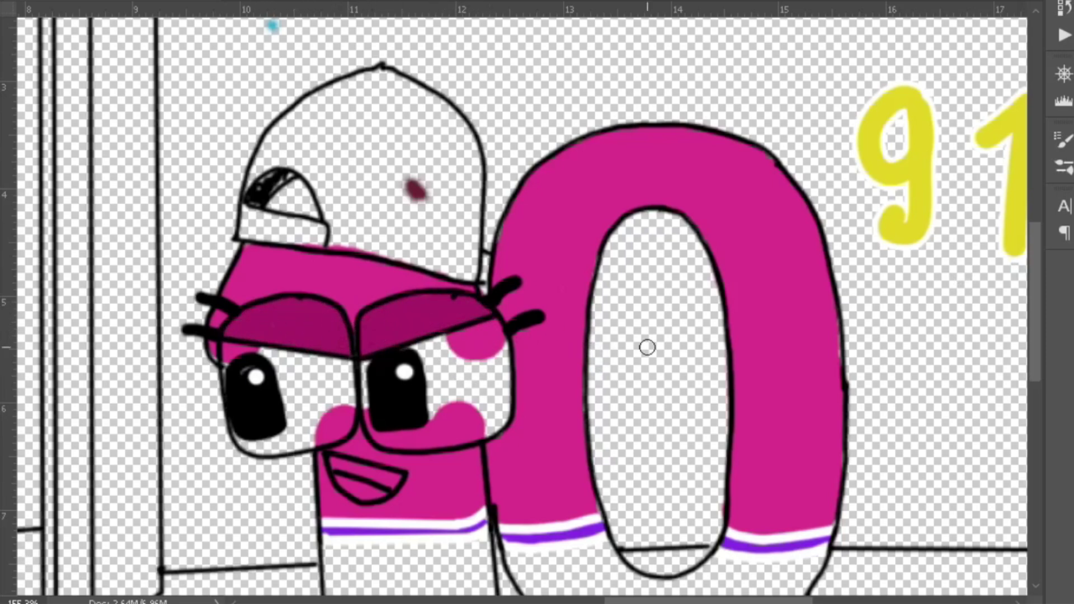
Step: Paint the whites of the right character's eyes and its teeth white around the black pupils
{"action": "mouse_move", "coordinate": [347, 372]}
{"action": "left_mouse_down"}
{"action": "mouse_move", "coordinate": [331, 439]}
{"action": "mouse_move", "coordinate": [238, 423]}
{"action": "mouse_move", "coordinate": [228, 362]}
{"action": "left_mouse_up"}
{"action": "left_click_drag", "start_coordinate": [346, 364], "coordinate": [234, 350]}
{"action": "mouse_move", "coordinate": [234, 349]}
{"action": "left_mouse_down"}
{"action": "mouse_move", "coordinate": [331, 388]}
{"action": "mouse_move", "coordinate": [340, 371]}
{"action": "mouse_move", "coordinate": [324, 370]}
{"action": "mouse_move", "coordinate": [306, 425]}
{"action": "mouse_move", "coordinate": [306, 388]}
{"action": "mouse_move", "coordinate": [320, 418]}
{"action": "left_mouse_up"}
{"action": "mouse_move", "coordinate": [380, 386]}
{"action": "left_mouse_down"}
{"action": "mouse_move", "coordinate": [372, 431]}
{"action": "mouse_move", "coordinate": [434, 439]}
{"action": "mouse_move", "coordinate": [498, 412]}
{"action": "mouse_move", "coordinate": [503, 380]}
{"action": "mouse_move", "coordinate": [428, 367]}
{"action": "mouse_move", "coordinate": [472, 343]}
{"action": "mouse_move", "coordinate": [489, 388]}
{"action": "left_mouse_up"}
{"action": "mouse_move", "coordinate": [334, 468]}
{"action": "left_mouse_down"}
{"action": "mouse_move", "coordinate": [376, 472]}
{"action": "mouse_move", "coordinate": [367, 493]}
{"action": "left_mouse_up"}
Step: Fill the lower parts of the right character's one and zero with purple, keeping the white stripes
{"action": "scroll", "coordinate": [1015, 306], "scroll_direction": "down", "scroll_amount": 3}
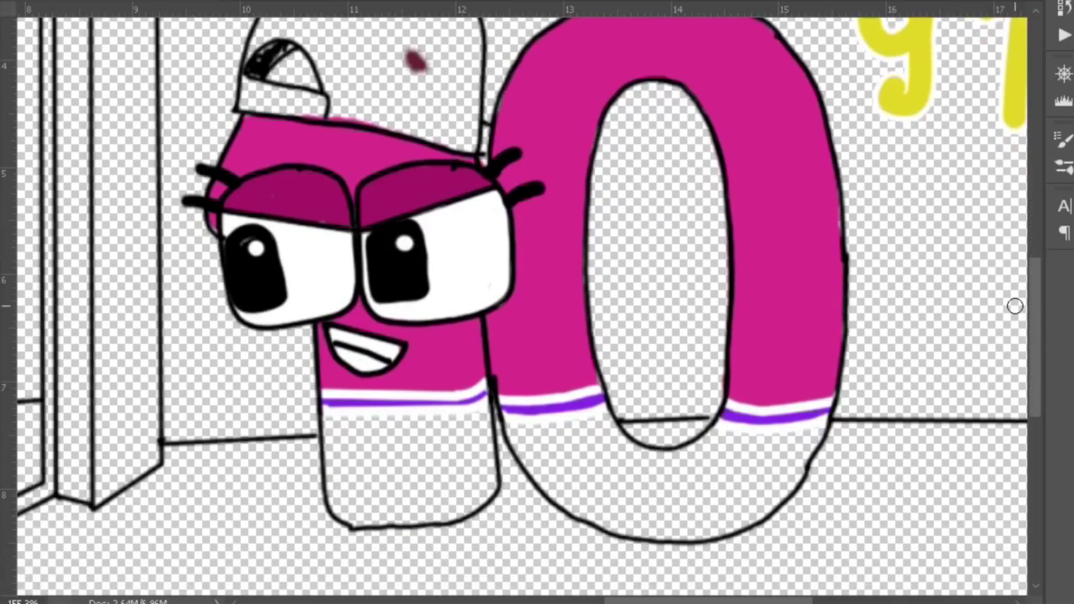
{"action": "mouse_move", "coordinate": [482, 414]}
{"action": "left_mouse_down"}
{"action": "mouse_move", "coordinate": [478, 497]}
{"action": "mouse_move", "coordinate": [446, 510]}
{"action": "mouse_move", "coordinate": [467, 510]}
{"action": "mouse_move", "coordinate": [357, 519]}
{"action": "mouse_move", "coordinate": [330, 439]}
{"action": "mouse_move", "coordinate": [340, 460]}
{"action": "mouse_move", "coordinate": [383, 464]}
{"action": "mouse_move", "coordinate": [410, 419]}
{"action": "mouse_move", "coordinate": [472, 434]}
{"action": "mouse_move", "coordinate": [366, 475]}
{"action": "mouse_move", "coordinate": [367, 457]}
{"action": "mouse_move", "coordinate": [443, 433]}
{"action": "mouse_move", "coordinate": [433, 512]}
{"action": "left_mouse_up"}
{"action": "mouse_move", "coordinate": [527, 425]}
{"action": "left_mouse_down"}
{"action": "mouse_move", "coordinate": [582, 502]}
{"action": "mouse_move", "coordinate": [649, 518]}
{"action": "left_mouse_up"}
{"action": "mouse_move", "coordinate": [805, 442]}
{"action": "left_mouse_down"}
{"action": "mouse_move", "coordinate": [751, 509]}
{"action": "mouse_move", "coordinate": [749, 474]}
{"action": "mouse_move", "coordinate": [728, 444]}
{"action": "mouse_move", "coordinate": [675, 471]}
{"action": "mouse_move", "coordinate": [644, 467]}
{"action": "mouse_move", "coordinate": [599, 434]}
{"action": "mouse_move", "coordinate": [629, 433]}
{"action": "mouse_move", "coordinate": [738, 477]}
{"action": "mouse_move", "coordinate": [590, 469]}
{"action": "mouse_move", "coordinate": [549, 415]}
{"action": "left_mouse_up"}
{"action": "left_click_drag", "start_coordinate": [787, 314], "coordinate": [846, 258]}
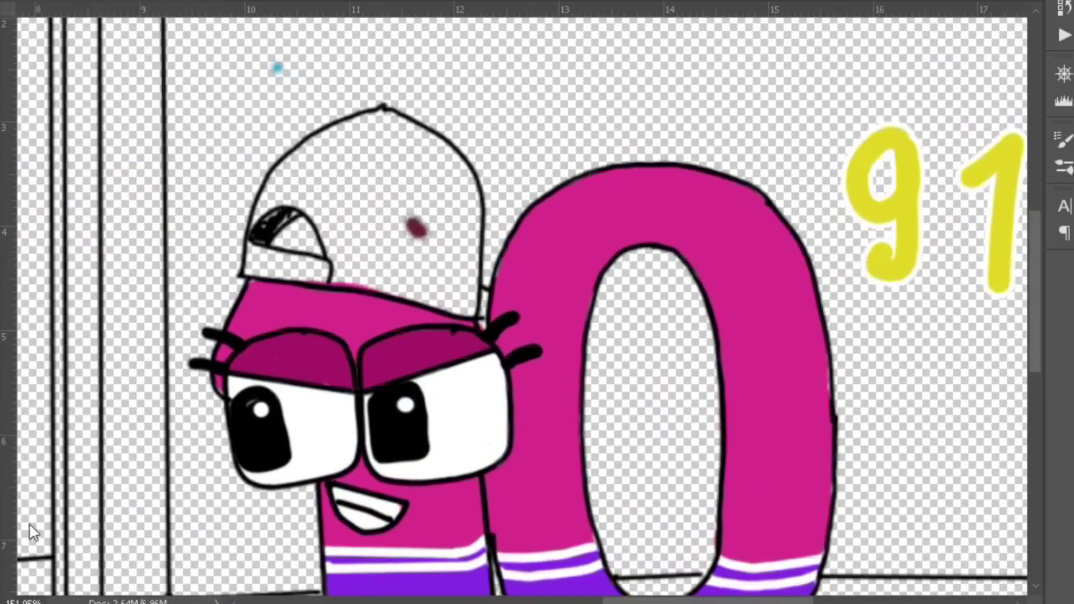
Step: Colour the right character's cap dark maroon, its strap lighter mauve and the skin in its opening magenta
{"action": "mouse_move", "coordinate": [416, 228]}
{"action": "left_mouse_down"}
{"action": "mouse_move", "coordinate": [453, 288]}
{"action": "mouse_move", "coordinate": [479, 305]}
{"action": "mouse_move", "coordinate": [467, 246]}
{"action": "mouse_move", "coordinate": [468, 276]}
{"action": "mouse_move", "coordinate": [342, 277]}
{"action": "mouse_move", "coordinate": [430, 283]}
{"action": "left_mouse_up"}
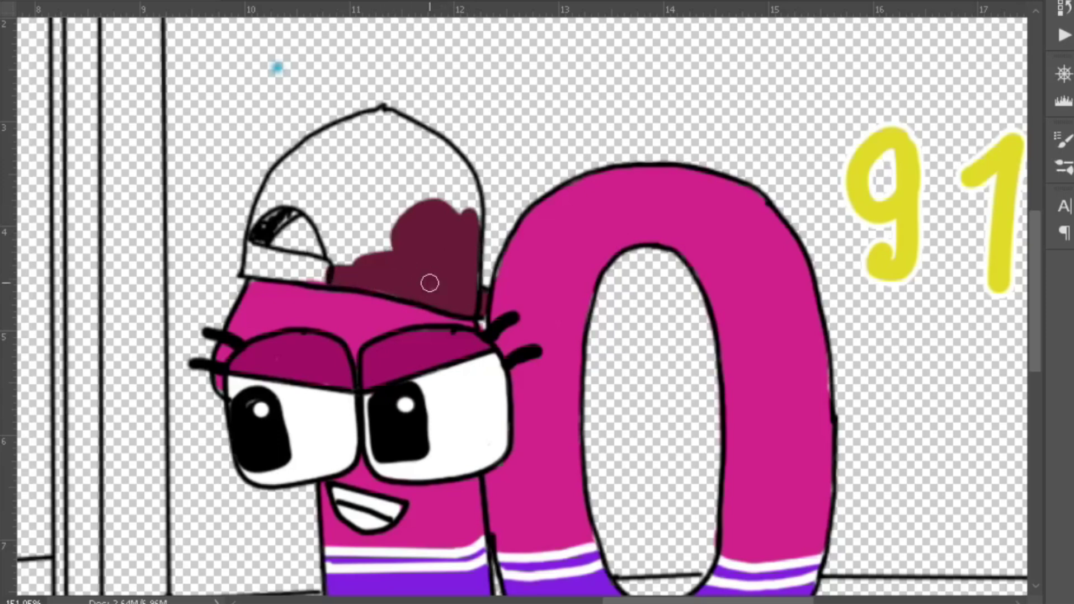
{"action": "mouse_move", "coordinate": [456, 211]}
{"action": "left_mouse_down"}
{"action": "mouse_move", "coordinate": [463, 187]}
{"action": "mouse_move", "coordinate": [380, 118]}
{"action": "mouse_move", "coordinate": [313, 150]}
{"action": "mouse_move", "coordinate": [259, 220]}
{"action": "mouse_move", "coordinate": [291, 197]}
{"action": "mouse_move", "coordinate": [332, 244]}
{"action": "mouse_move", "coordinate": [362, 250]}
{"action": "mouse_move", "coordinate": [343, 227]}
{"action": "mouse_move", "coordinate": [439, 177]}
{"action": "mouse_move", "coordinate": [283, 191]}
{"action": "mouse_move", "coordinate": [367, 149]}
{"action": "mouse_move", "coordinate": [314, 199]}
{"action": "mouse_move", "coordinate": [380, 194]}
{"action": "mouse_move", "coordinate": [428, 275]}
{"action": "left_mouse_up"}
{"action": "mouse_move", "coordinate": [328, 268]}
{"action": "left_mouse_down"}
{"action": "mouse_move", "coordinate": [255, 269]}
{"action": "mouse_move", "coordinate": [285, 263]}
{"action": "mouse_move", "coordinate": [282, 243]}
{"action": "mouse_move", "coordinate": [300, 227]}
{"action": "left_mouse_up"}
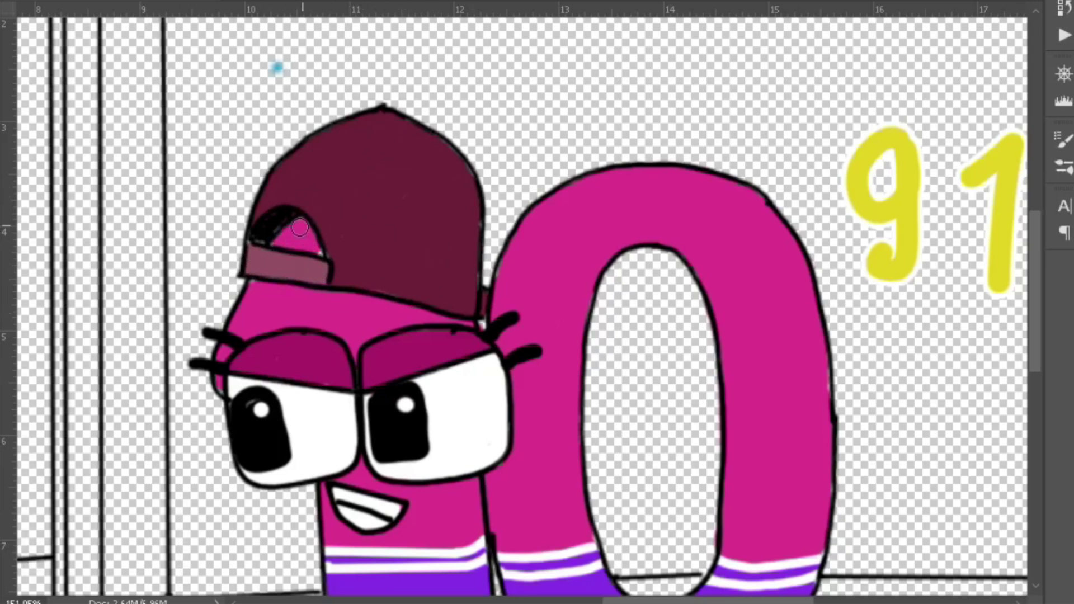
Step: Shade the edges of the right character's one and zero with soft, slightly darker strokes
{"action": "key", "text": "z"}
{"action": "left_click_drag", "start_coordinate": [676, 340], "coordinate": [694, 341]}
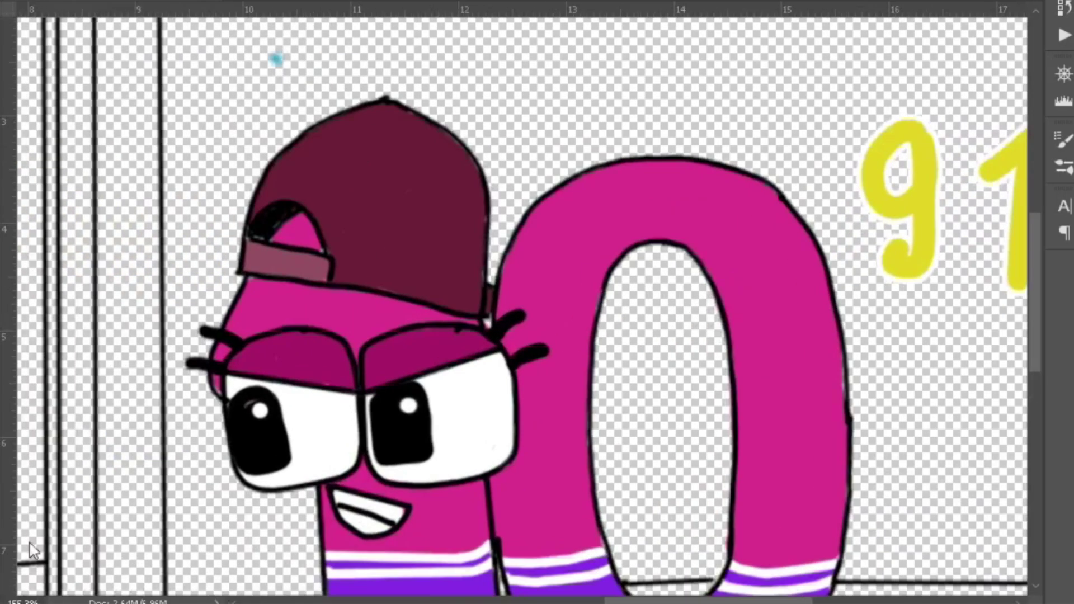
{"action": "mouse_move", "coordinate": [607, 257]}
{"action": "left_mouse_down"}
{"action": "mouse_move", "coordinate": [581, 370]}
{"action": "mouse_move", "coordinate": [590, 548]}
{"action": "left_mouse_up"}
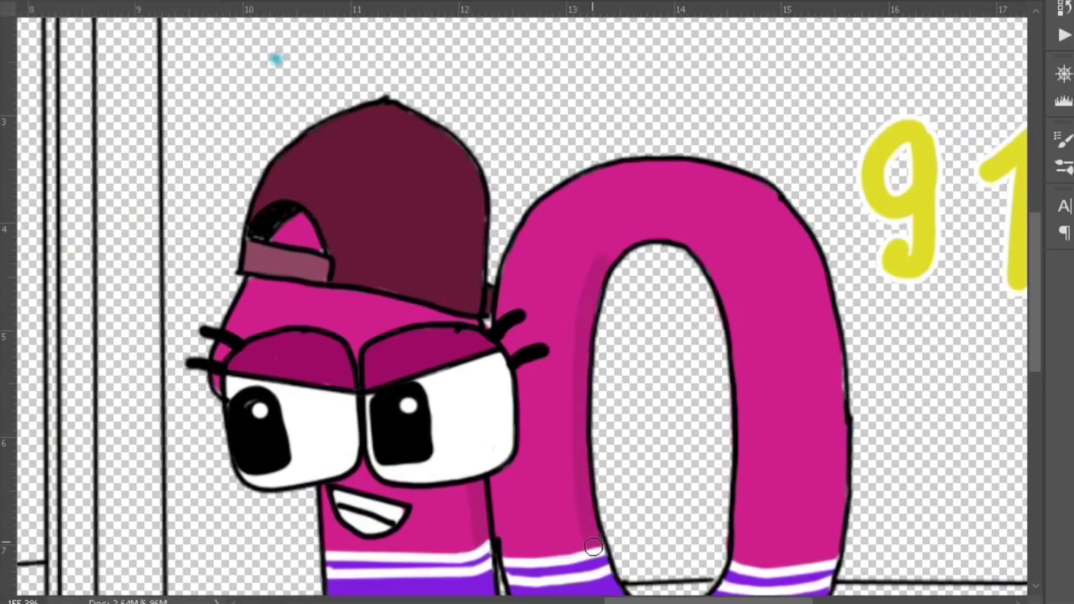
{"action": "scroll", "coordinate": [839, 372], "scroll_direction": "down", "scroll_amount": 3}
{"action": "mouse_move", "coordinate": [764, 291]}
{"action": "left_mouse_down"}
{"action": "mouse_move", "coordinate": [775, 371]}
{"action": "mouse_move", "coordinate": [770, 476]}
{"action": "left_mouse_up"}
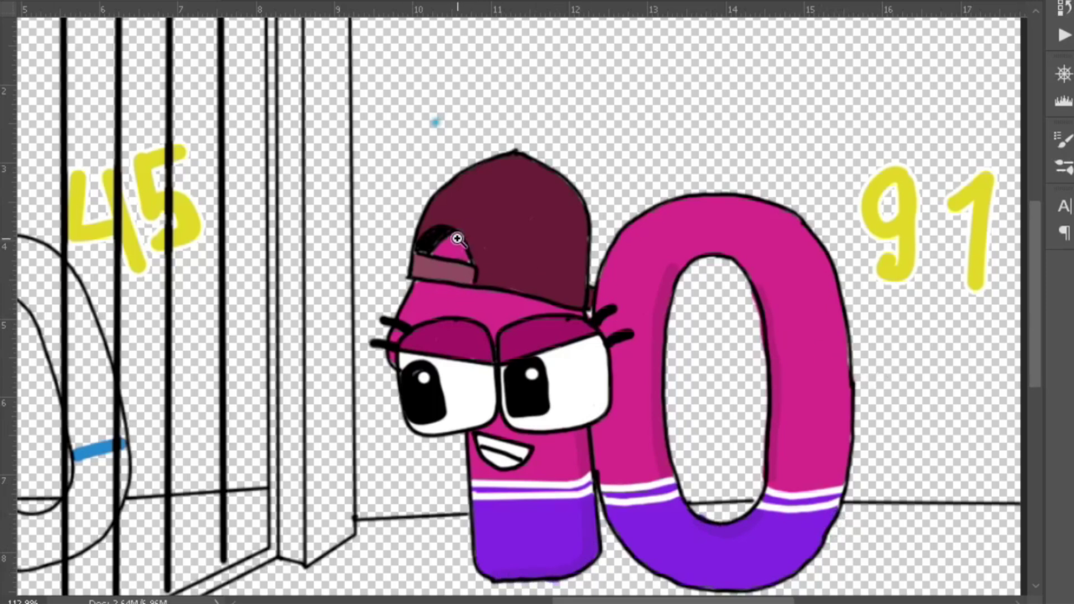
Step: Fill the lower parts of the jailed character's one and zero with the blue sampled from its belt
{"action": "scroll", "coordinate": [572, 287], "scroll_direction": "down", "scroll_amount": 2}
{"action": "left_click_drag", "start_coordinate": [624, 602], "coordinate": [513, 602]}
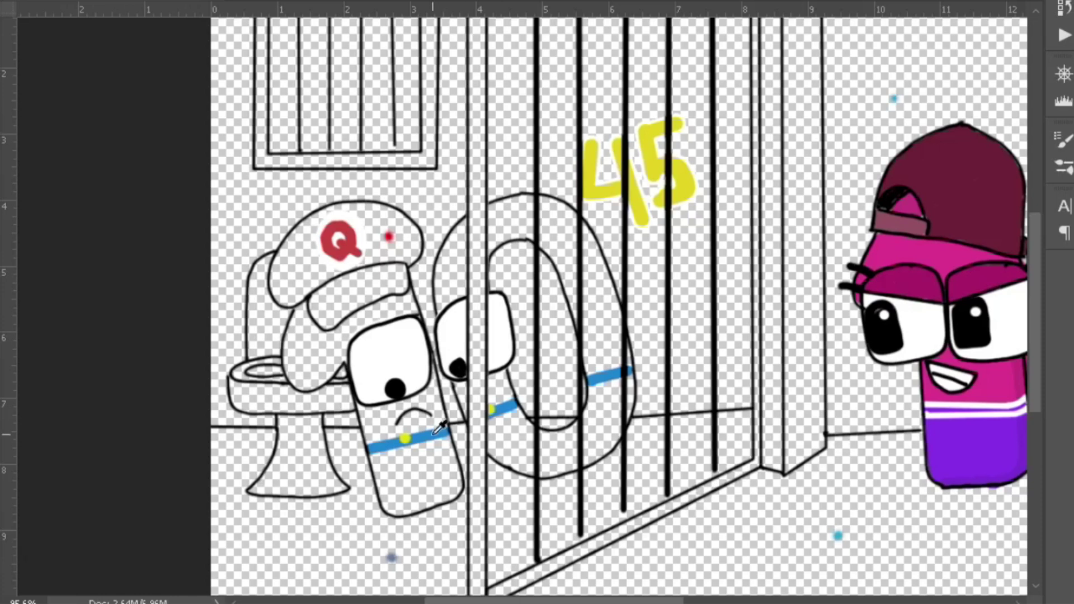
{"action": "mouse_move", "coordinate": [627, 380]}
{"action": "left_mouse_down"}
{"action": "mouse_move", "coordinate": [619, 418]}
{"action": "mouse_move", "coordinate": [594, 395]}
{"action": "mouse_move", "coordinate": [614, 394]}
{"action": "mouse_move", "coordinate": [584, 434]}
{"action": "mouse_move", "coordinate": [517, 423]}
{"action": "mouse_move", "coordinate": [573, 432]}
{"action": "mouse_move", "coordinate": [560, 437]}
{"action": "mouse_move", "coordinate": [585, 422]}
{"action": "mouse_move", "coordinate": [548, 438]}
{"action": "mouse_move", "coordinate": [501, 416]}
{"action": "mouse_move", "coordinate": [494, 439]}
{"action": "mouse_move", "coordinate": [527, 436]}
{"action": "mouse_move", "coordinate": [520, 418]}
{"action": "mouse_move", "coordinate": [493, 427]}
{"action": "mouse_move", "coordinate": [631, 432]}
{"action": "mouse_move", "coordinate": [541, 472]}
{"action": "mouse_move", "coordinate": [505, 435]}
{"action": "mouse_move", "coordinate": [510, 451]}
{"action": "mouse_move", "coordinate": [599, 436]}
{"action": "mouse_move", "coordinate": [550, 459]}
{"action": "left_mouse_up"}
{"action": "mouse_move", "coordinate": [457, 477]}
{"action": "left_mouse_down"}
{"action": "mouse_move", "coordinate": [416, 508]}
{"action": "mouse_move", "coordinate": [382, 487]}
{"action": "mouse_move", "coordinate": [388, 462]}
{"action": "mouse_move", "coordinate": [400, 504]}
{"action": "mouse_move", "coordinate": [430, 447]}
{"action": "mouse_move", "coordinate": [449, 480]}
{"action": "mouse_move", "coordinate": [421, 469]}
{"action": "left_mouse_up"}
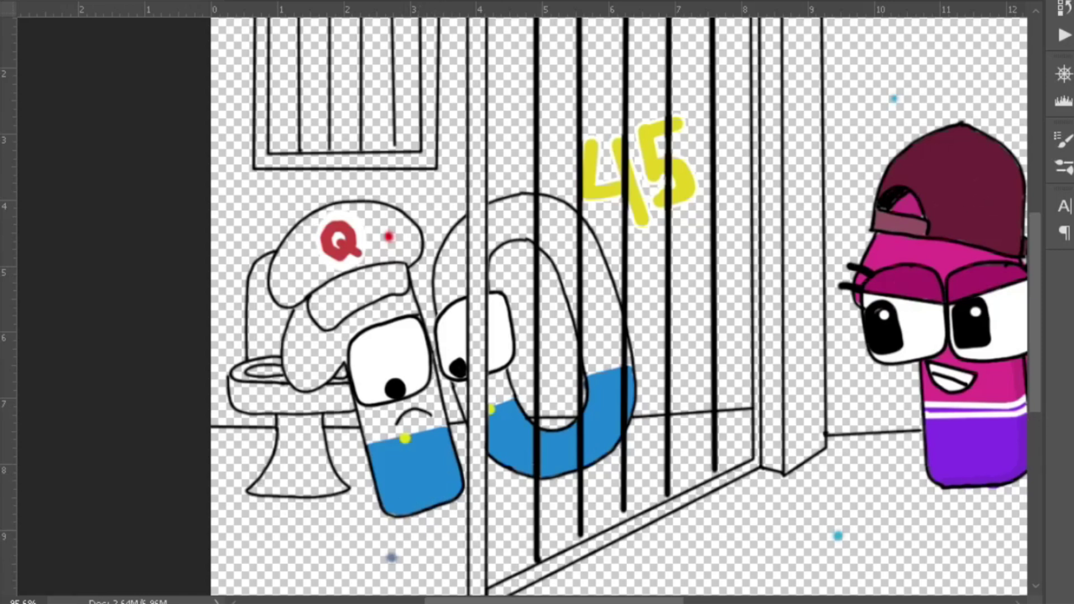
Step: Paint the jailed character's cap, face and upper zero red, leaving the eyes and cap emblem white
{"action": "mouse_move", "coordinate": [389, 237]}
{"action": "left_mouse_down"}
{"action": "mouse_move", "coordinate": [366, 234]}
{"action": "mouse_move", "coordinate": [380, 222]}
{"action": "mouse_move", "coordinate": [279, 257]}
{"action": "mouse_move", "coordinate": [284, 297]}
{"action": "mouse_move", "coordinate": [314, 267]}
{"action": "mouse_move", "coordinate": [304, 276]}
{"action": "mouse_move", "coordinate": [311, 287]}
{"action": "mouse_move", "coordinate": [352, 283]}
{"action": "mouse_move", "coordinate": [317, 308]}
{"action": "mouse_move", "coordinate": [390, 296]}
{"action": "mouse_move", "coordinate": [347, 277]}
{"action": "mouse_move", "coordinate": [410, 257]}
{"action": "mouse_move", "coordinate": [398, 222]}
{"action": "mouse_move", "coordinate": [329, 212]}
{"action": "mouse_move", "coordinate": [417, 242]}
{"action": "mouse_move", "coordinate": [401, 222]}
{"action": "mouse_move", "coordinate": [400, 247]}
{"action": "mouse_move", "coordinate": [415, 236]}
{"action": "mouse_move", "coordinate": [391, 294]}
{"action": "mouse_move", "coordinate": [410, 307]}
{"action": "mouse_move", "coordinate": [387, 317]}
{"action": "mouse_move", "coordinate": [373, 305]}
{"action": "mouse_move", "coordinate": [323, 314]}
{"action": "mouse_move", "coordinate": [398, 318]}
{"action": "mouse_move", "coordinate": [398, 293]}
{"action": "mouse_move", "coordinate": [306, 384]}
{"action": "mouse_move", "coordinate": [302, 313]}
{"action": "mouse_move", "coordinate": [334, 340]}
{"action": "mouse_move", "coordinate": [372, 435]}
{"action": "mouse_move", "coordinate": [436, 425]}
{"action": "mouse_move", "coordinate": [424, 391]}
{"action": "mouse_move", "coordinate": [395, 386]}
{"action": "left_mouse_up"}
{"action": "mouse_move", "coordinate": [485, 404]}
{"action": "left_mouse_down"}
{"action": "mouse_move", "coordinate": [500, 391]}
{"action": "mouse_move", "coordinate": [494, 407]}
{"action": "left_mouse_up"}
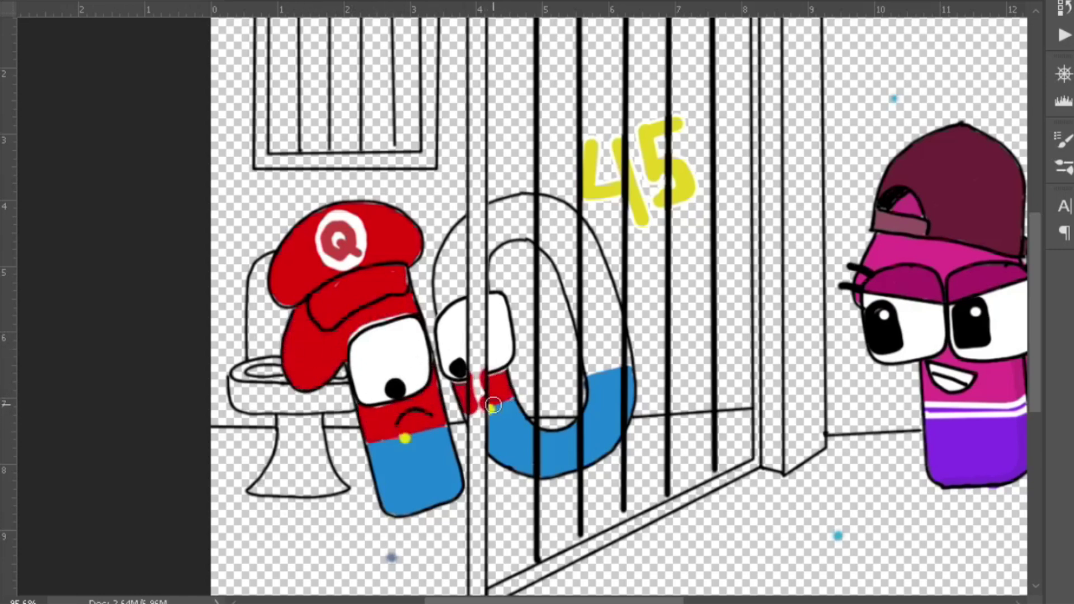
{"action": "mouse_move", "coordinate": [449, 304]}
{"action": "left_mouse_down"}
{"action": "mouse_move", "coordinate": [458, 236]}
{"action": "mouse_move", "coordinate": [445, 310]}
{"action": "mouse_move", "coordinate": [464, 299]}
{"action": "left_mouse_up"}
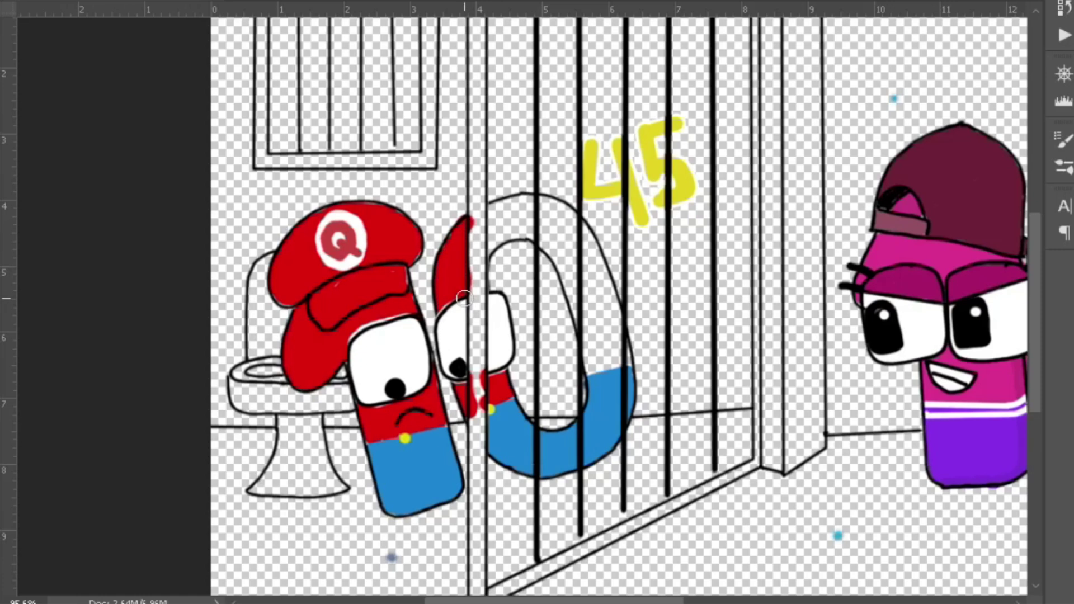
{"action": "mouse_move", "coordinate": [589, 321]}
{"action": "left_mouse_down"}
{"action": "mouse_move", "coordinate": [598, 376]}
{"action": "mouse_move", "coordinate": [604, 344]}
{"action": "left_mouse_up"}
{"action": "key", "text": "ctrl+z"}
{"action": "mouse_move", "coordinate": [588, 331]}
{"action": "left_mouse_down"}
{"action": "mouse_move", "coordinate": [599, 365]}
{"action": "mouse_move", "coordinate": [619, 343]}
{"action": "mouse_move", "coordinate": [626, 360]}
{"action": "mouse_move", "coordinate": [597, 304]}
{"action": "mouse_move", "coordinate": [601, 348]}
{"action": "mouse_move", "coordinate": [610, 307]}
{"action": "mouse_move", "coordinate": [581, 296]}
{"action": "mouse_move", "coordinate": [588, 262]}
{"action": "mouse_move", "coordinate": [604, 273]}
{"action": "mouse_move", "coordinate": [583, 232]}
{"action": "mouse_move", "coordinate": [525, 203]}
{"action": "mouse_move", "coordinate": [499, 223]}
{"action": "mouse_move", "coordinate": [491, 248]}
{"action": "mouse_move", "coordinate": [521, 234]}
{"action": "mouse_move", "coordinate": [579, 250]}
{"action": "mouse_move", "coordinate": [542, 242]}
{"action": "left_mouse_up"}
{"action": "mouse_move", "coordinate": [469, 238]}
{"action": "left_mouse_down"}
{"action": "mouse_move", "coordinate": [482, 235]}
{"action": "mouse_move", "coordinate": [477, 396]}
{"action": "left_mouse_up"}
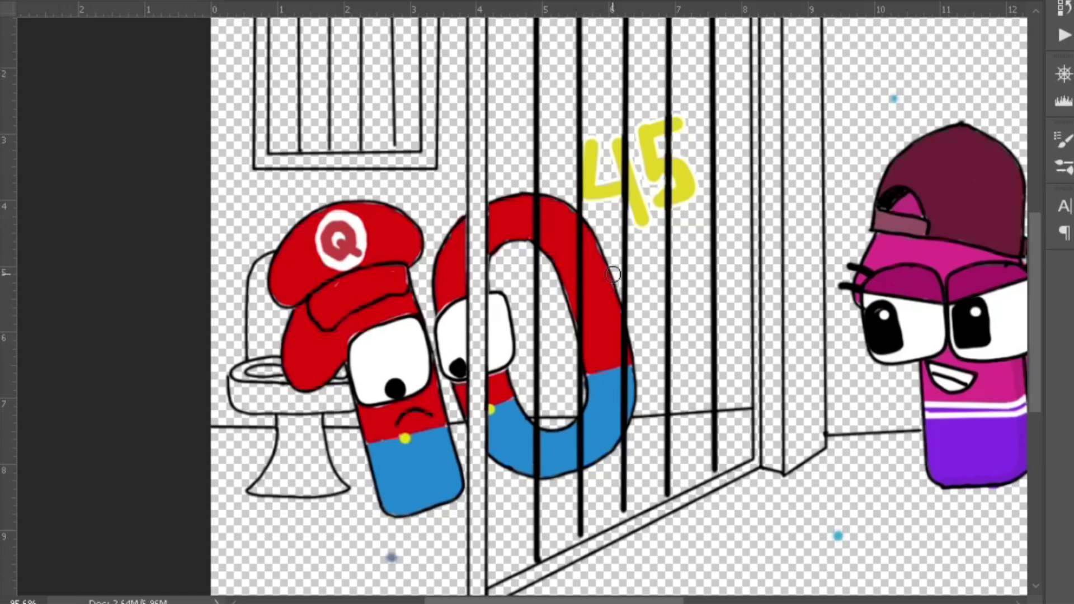
Step: Paint the thick front post of the cell door pale yellow from top to bottom
{"action": "scroll", "coordinate": [486, 22], "scroll_direction": "up", "scroll_amount": 3}
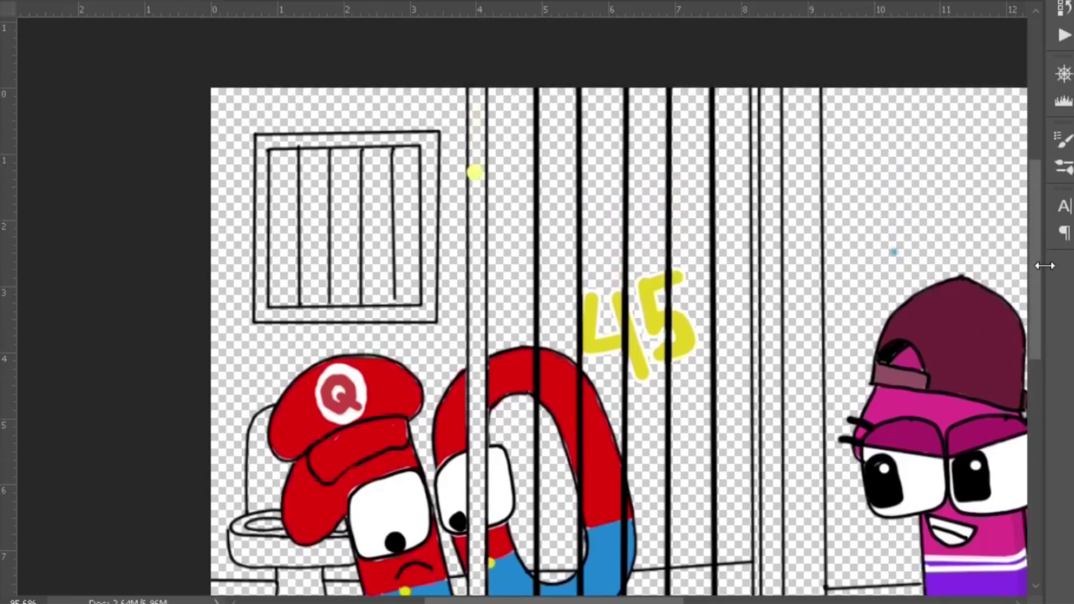
{"action": "left_click_drag", "start_coordinate": [474, 89], "coordinate": [477, 180]}
{"action": "left_click_drag", "start_coordinate": [1035, 258], "coordinate": [1035, 280]}
{"action": "left_click_drag", "start_coordinate": [477, 123], "coordinate": [477, 165]}
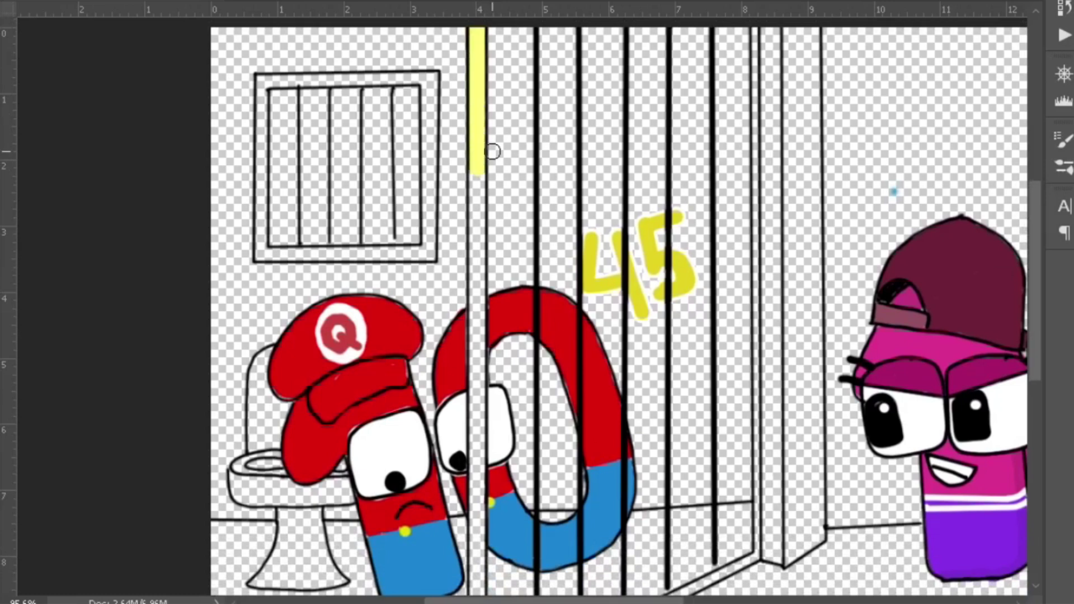
{"action": "left_click_drag", "start_coordinate": [1034, 297], "coordinate": [1035, 314]}
{"action": "mouse_move", "coordinate": [475, 132]}
{"action": "left_mouse_down"}
{"action": "mouse_move", "coordinate": [481, 401]}
{"action": "mouse_move", "coordinate": [479, 147]}
{"action": "left_mouse_up"}
{"action": "left_click_drag", "start_coordinate": [1035, 316], "coordinate": [1035, 374]}
{"action": "left_click_drag", "start_coordinate": [477, 246], "coordinate": [478, 474]}
Step: Paint the thin far post and the slanted lower rail of the cell door pale yellow
{"action": "left_click", "coordinate": [760, 348], "text": "shift"}
{"action": "scroll", "coordinate": [1038, 394], "scroll_direction": "up", "scroll_amount": 5}
{"action": "left_click", "coordinate": [750, 133], "text": "shift"}
{"action": "left_click_drag", "start_coordinate": [1036, 303], "coordinate": [1038, 377]}
{"action": "left_click", "coordinate": [758, 347], "text": "shift"}
{"action": "mouse_move", "coordinate": [1036, 340]}
{"action": "left_mouse_down"}
{"action": "mouse_move", "coordinate": [1043, 265]}
{"action": "mouse_move", "coordinate": [1042, 311]}
{"action": "left_mouse_up"}
Step: Paint the floor outside the cell turquoise and the floor inside the cell slate blue
{"action": "key", "text": "z"}
{"action": "left_click_drag", "start_coordinate": [895, 284], "coordinate": [855, 283]}
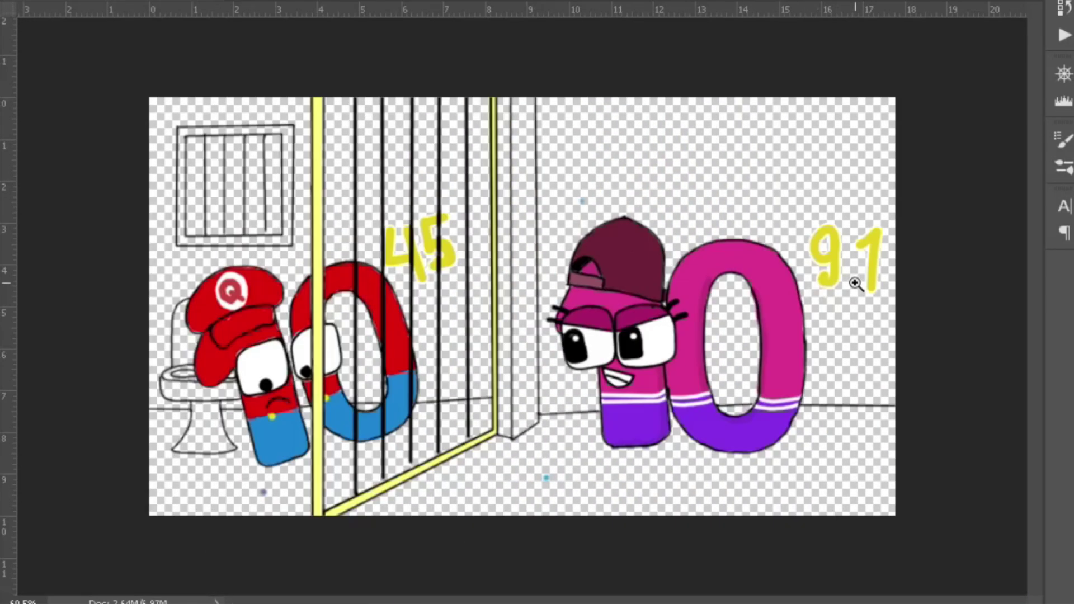
{"action": "scroll", "coordinate": [856, 283], "scroll_direction": "up", "scroll_amount": 2}
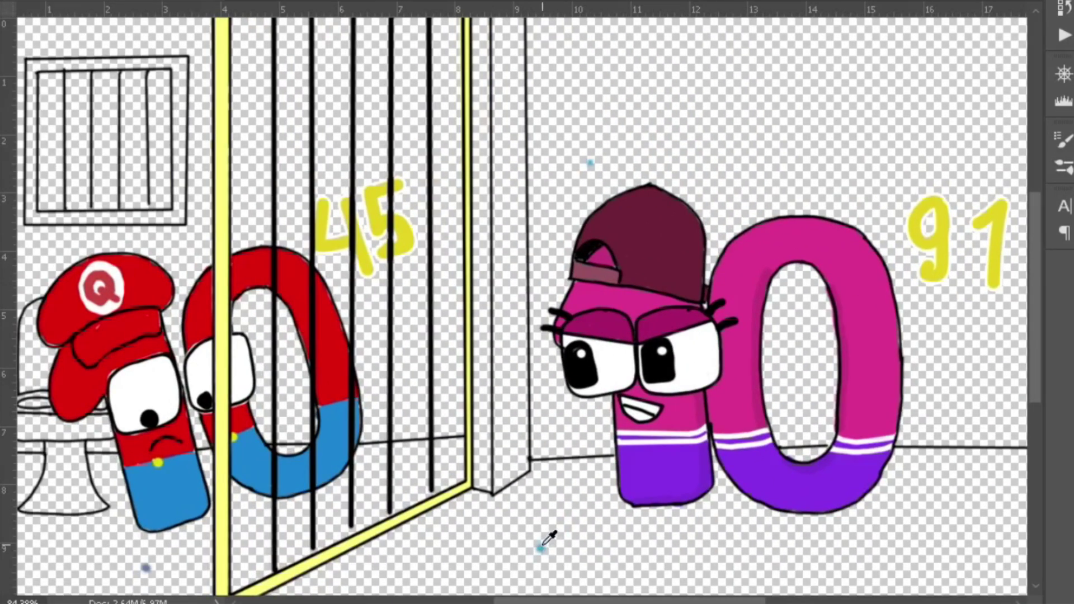
{"action": "scroll", "coordinate": [726, 399], "scroll_direction": "down", "scroll_amount": 2}
{"action": "mouse_move", "coordinate": [551, 437]}
{"action": "left_mouse_down"}
{"action": "mouse_move", "coordinate": [443, 504]}
{"action": "mouse_move", "coordinate": [400, 506]}
{"action": "mouse_move", "coordinate": [545, 430]}
{"action": "mouse_move", "coordinate": [812, 417]}
{"action": "mouse_move", "coordinate": [571, 456]}
{"action": "mouse_move", "coordinate": [822, 450]}
{"action": "mouse_move", "coordinate": [785, 455]}
{"action": "left_mouse_up"}
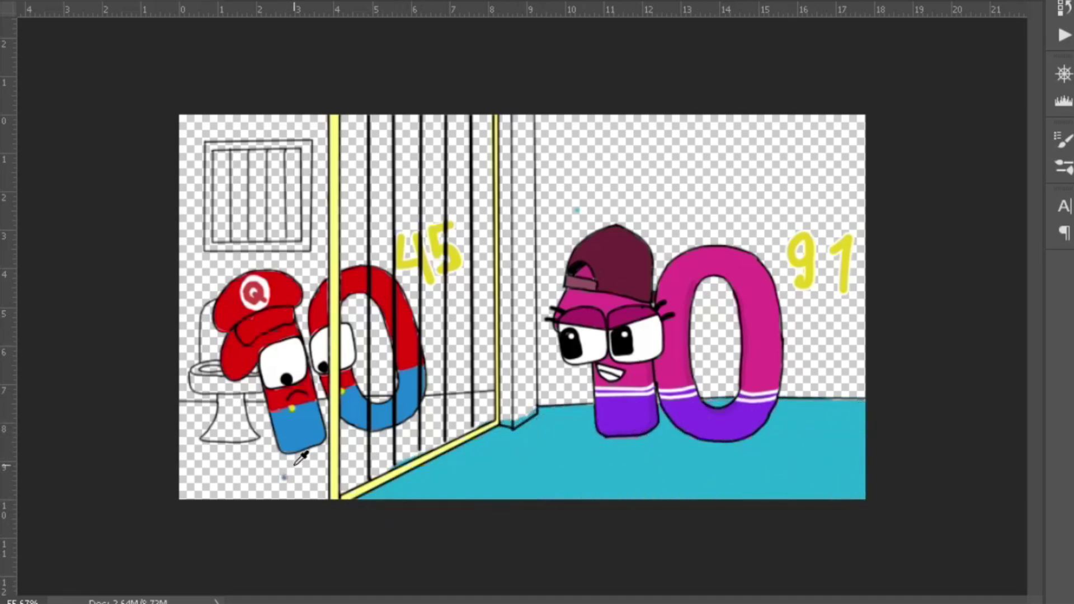
{"action": "mouse_move", "coordinate": [495, 391]}
{"action": "left_mouse_down"}
{"action": "mouse_move", "coordinate": [347, 481]}
{"action": "mouse_move", "coordinate": [190, 414]}
{"action": "mouse_move", "coordinate": [183, 500]}
{"action": "left_mouse_up"}
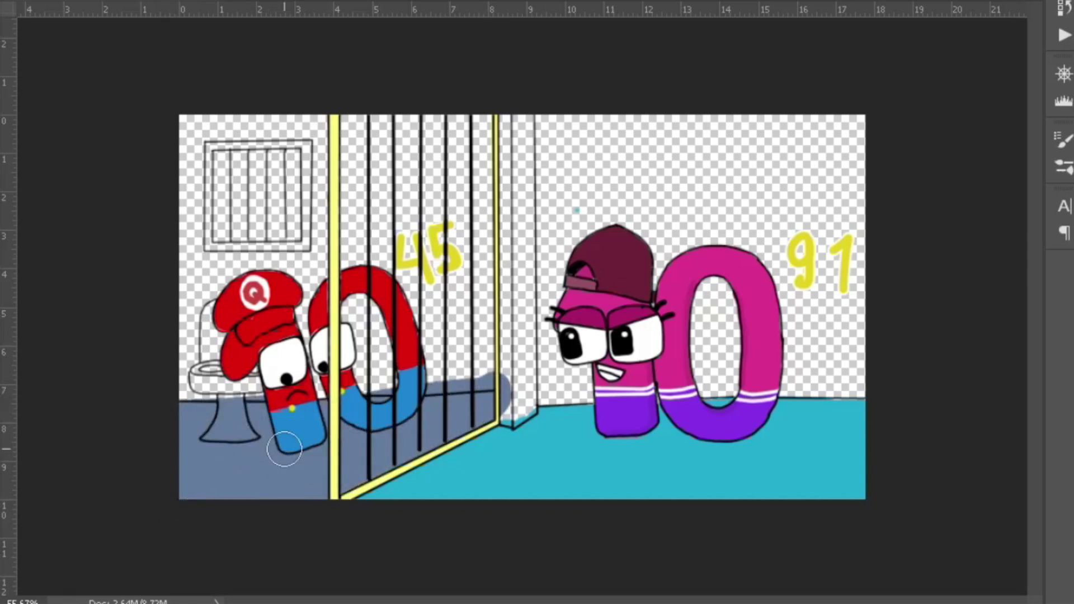
Step: Paint the wall and pillar outside the cell blue and the wall inside the cell purple
{"action": "mouse_move", "coordinate": [856, 118]}
{"action": "left_mouse_down"}
{"action": "mouse_move", "coordinate": [868, 165]}
{"action": "mouse_move", "coordinate": [859, 377]}
{"action": "mouse_move", "coordinate": [554, 385]}
{"action": "mouse_move", "coordinate": [504, 347]}
{"action": "mouse_move", "coordinate": [513, 389]}
{"action": "mouse_move", "coordinate": [616, 148]}
{"action": "mouse_move", "coordinate": [856, 355]}
{"action": "mouse_move", "coordinate": [817, 168]}
{"action": "mouse_move", "coordinate": [738, 168]}
{"action": "mouse_move", "coordinate": [599, 212]}
{"action": "mouse_move", "coordinate": [719, 292]}
{"action": "left_mouse_up"}
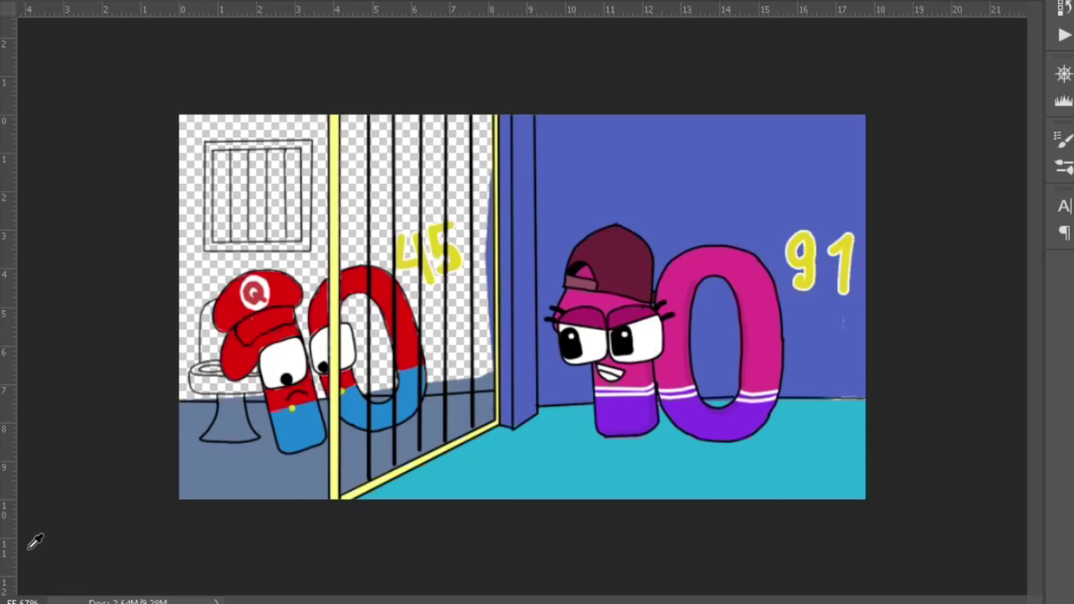
{"action": "mouse_move", "coordinate": [484, 127]}
{"action": "left_mouse_down"}
{"action": "mouse_move", "coordinate": [477, 369]}
{"action": "mouse_move", "coordinate": [358, 386]}
{"action": "mouse_move", "coordinate": [189, 123]}
{"action": "mouse_move", "coordinate": [187, 380]}
{"action": "mouse_move", "coordinate": [202, 228]}
{"action": "mouse_move", "coordinate": [302, 358]}
{"action": "mouse_move", "coordinate": [280, 146]}
{"action": "mouse_move", "coordinate": [391, 358]}
{"action": "mouse_move", "coordinate": [476, 171]}
{"action": "mouse_move", "coordinate": [442, 336]}
{"action": "mouse_move", "coordinate": [386, 347]}
{"action": "mouse_move", "coordinate": [336, 291]}
{"action": "mouse_move", "coordinate": [446, 214]}
{"action": "left_mouse_up"}
{"action": "scroll", "coordinate": [356, 314], "scroll_direction": "up", "scroll_amount": 3}
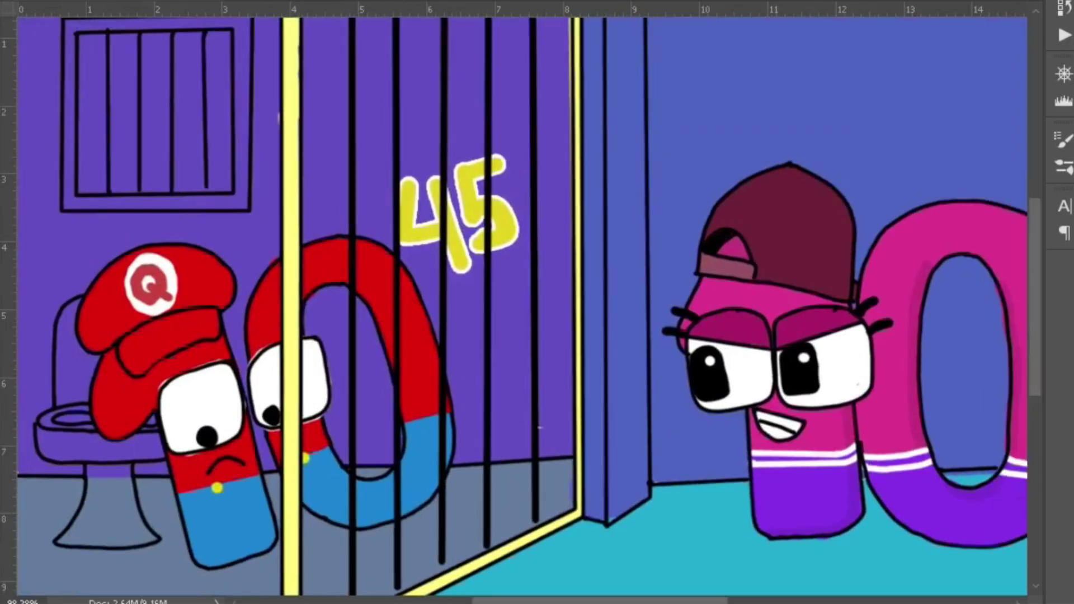
Step: Colour the toilet in the cell pale lavender with slightly darker shading
{"action": "left_click_drag", "start_coordinate": [497, 602], "coordinate": [443, 601]}
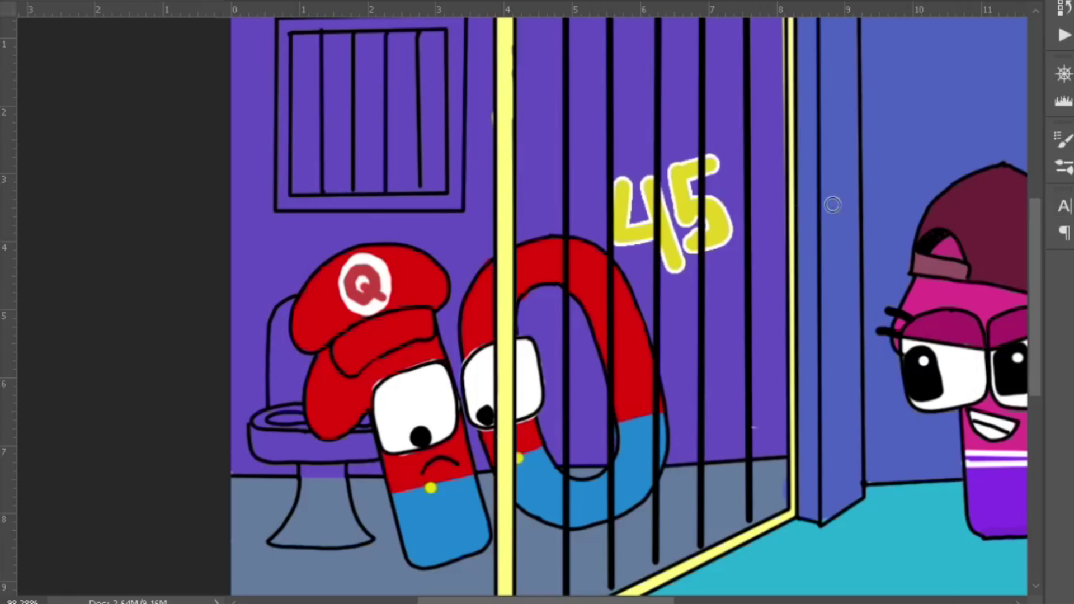
{"action": "mouse_move", "coordinate": [296, 433]}
{"action": "left_mouse_down"}
{"action": "mouse_move", "coordinate": [336, 506]}
{"action": "mouse_move", "coordinate": [314, 537]}
{"action": "mouse_move", "coordinate": [355, 444]}
{"action": "mouse_move", "coordinate": [302, 419]}
{"action": "mouse_move", "coordinate": [307, 319]}
{"action": "mouse_move", "coordinate": [363, 406]}
{"action": "left_mouse_up"}
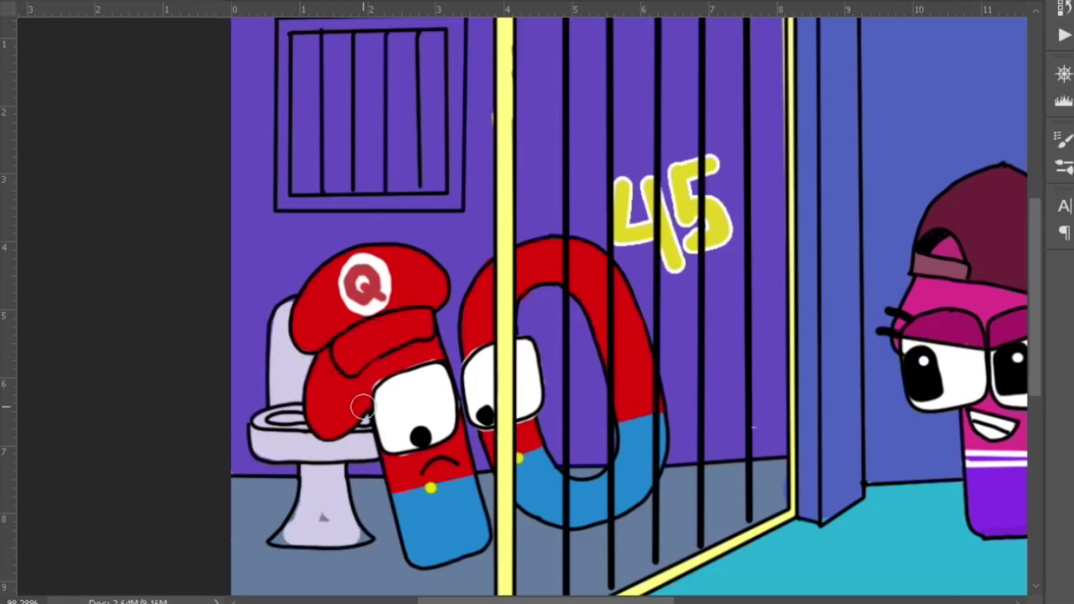
{"action": "mouse_move", "coordinate": [363, 540]}
{"action": "left_mouse_down"}
{"action": "mouse_move", "coordinate": [274, 538]}
{"action": "mouse_move", "coordinate": [302, 475]}
{"action": "mouse_move", "coordinate": [263, 431]}
{"action": "mouse_move", "coordinate": [279, 355]}
{"action": "mouse_move", "coordinate": [296, 384]}
{"action": "left_mouse_up"}
Step: Paint the cell window with an orange frame and a light blue sky with white clouds, and touch up the door edge
{"action": "scroll", "coordinate": [1020, 314], "scroll_direction": "up", "scroll_amount": 3}
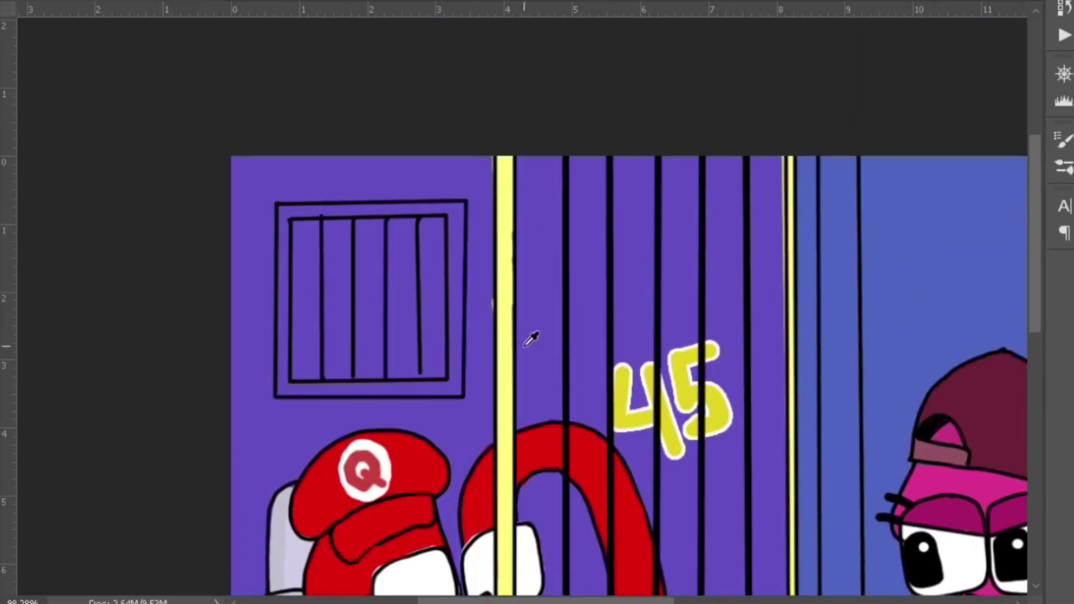
{"action": "mouse_move", "coordinate": [457, 209]}
{"action": "left_mouse_down"}
{"action": "mouse_move", "coordinate": [283, 388]}
{"action": "mouse_move", "coordinate": [459, 221]}
{"action": "mouse_move", "coordinate": [354, 371]}
{"action": "mouse_move", "coordinate": [438, 248]}
{"action": "mouse_move", "coordinate": [314, 358]}
{"action": "mouse_move", "coordinate": [347, 263]}
{"action": "mouse_move", "coordinate": [427, 311]}
{"action": "left_mouse_up"}
{"action": "mouse_move", "coordinate": [352, 269]}
{"action": "left_mouse_down"}
{"action": "mouse_move", "coordinate": [362, 278]}
{"action": "mouse_move", "coordinate": [355, 342]}
{"action": "mouse_move", "coordinate": [394, 343]}
{"action": "mouse_move", "coordinate": [303, 235]}
{"action": "left_mouse_up"}
{"action": "key", "text": "ctrl+z"}
{"action": "mouse_move", "coordinate": [784, 305]}
{"action": "left_mouse_down"}
{"action": "mouse_move", "coordinate": [641, 315]}
{"action": "mouse_move", "coordinate": [797, 296]}
{"action": "left_mouse_up"}
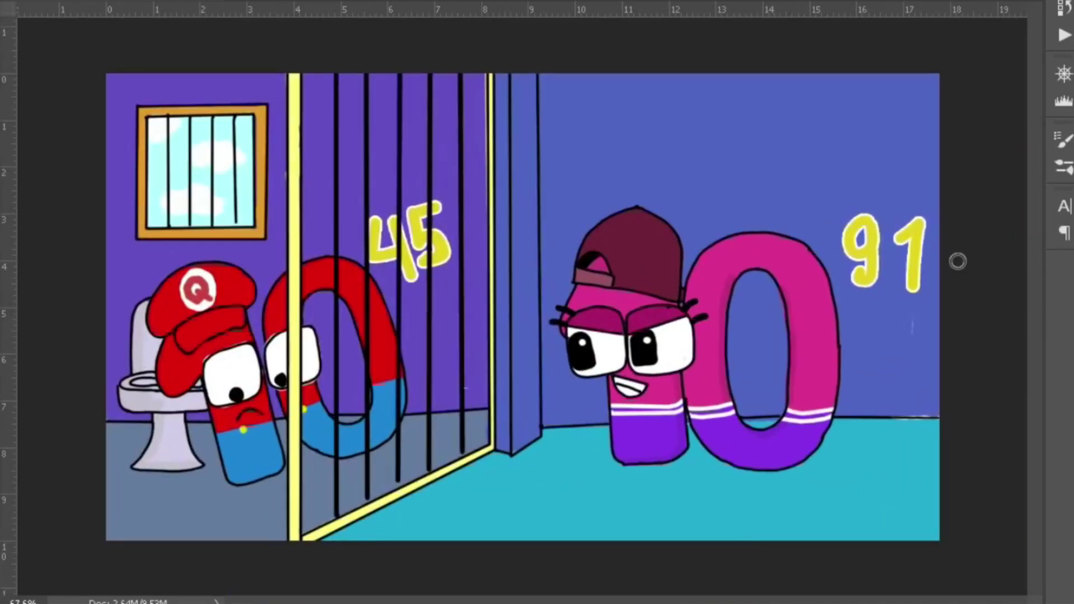
Step: Paint soft dark shadows on the floor beneath both number characters
{"action": "mouse_move", "coordinate": [618, 469]}
{"action": "left_mouse_down"}
{"action": "mouse_move", "coordinate": [760, 453]}
{"action": "mouse_move", "coordinate": [856, 470]}
{"action": "left_mouse_up"}
{"action": "mouse_move", "coordinate": [414, 444]}
{"action": "left_mouse_down"}
{"action": "mouse_move", "coordinate": [313, 470]}
{"action": "mouse_move", "coordinate": [249, 469]}
{"action": "left_mouse_up"}
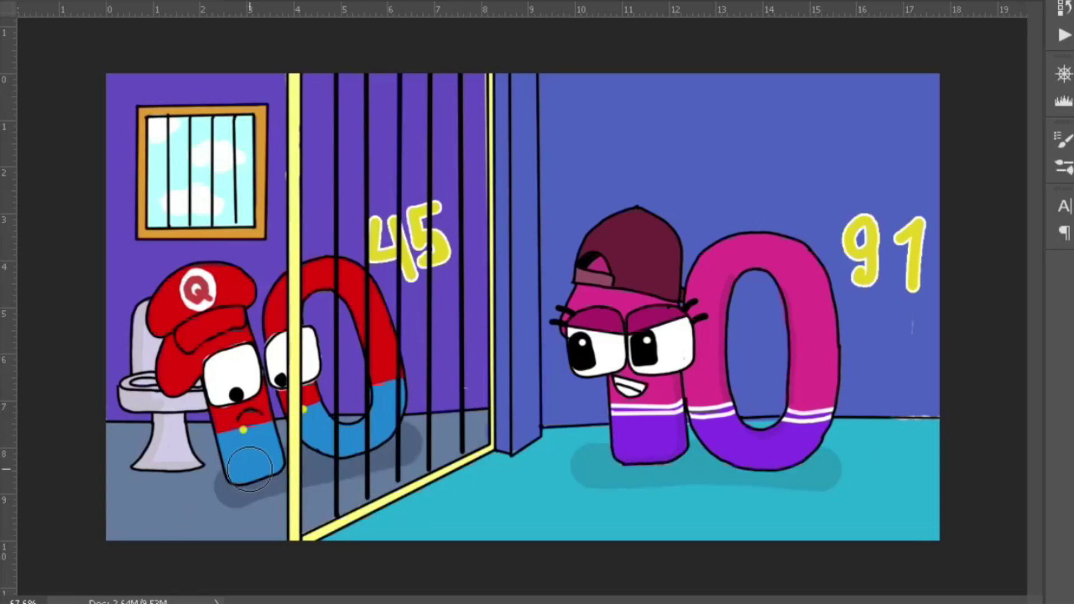